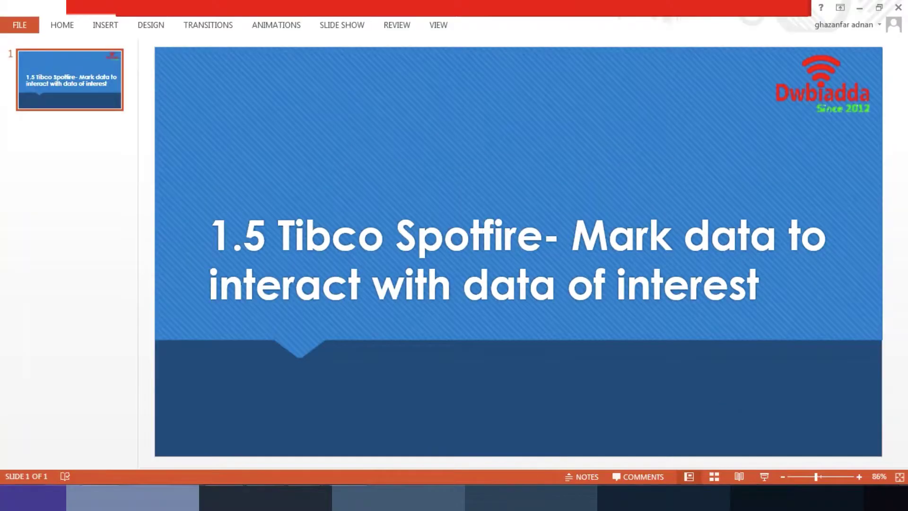
Bring Spotfire forward, then close the first page and restore it with Ctrl+Z
{"action": "left_click", "coordinate": [420, 435]}
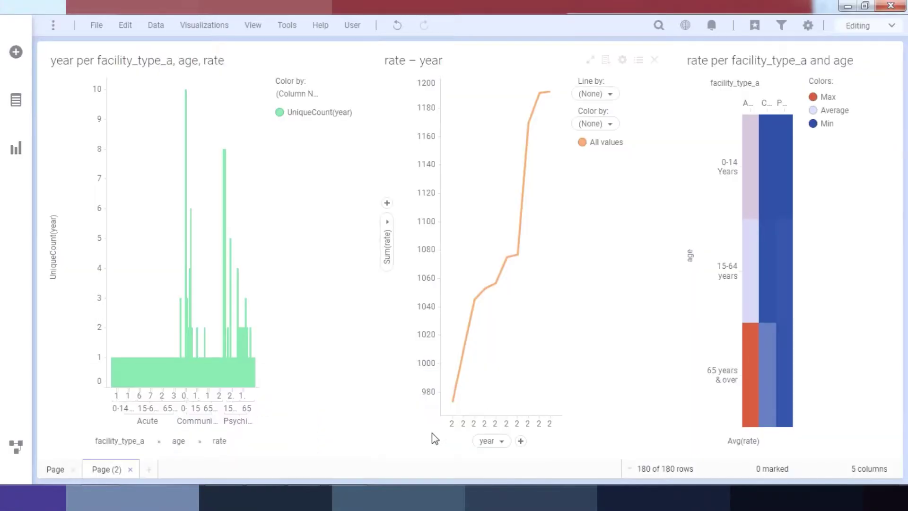
{"action": "left_click", "coordinate": [74, 469]}
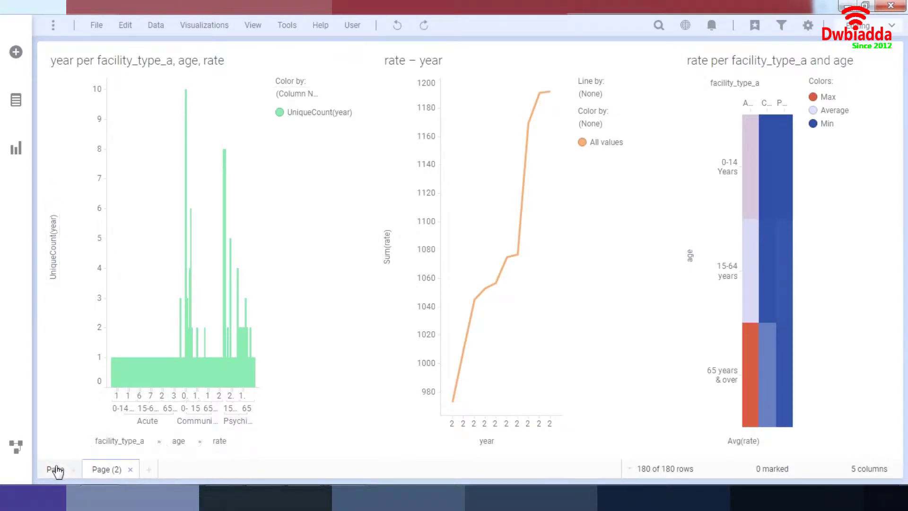
{"action": "key", "text": "ctrl+z"}
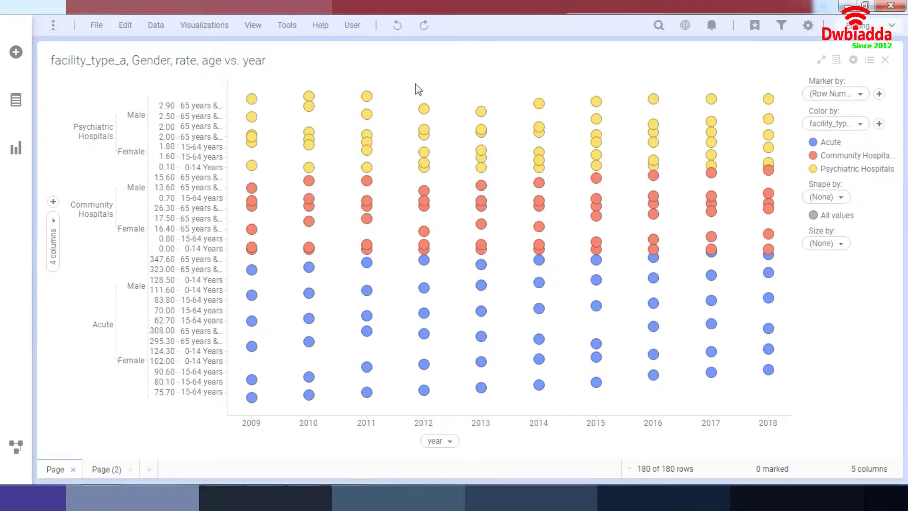
Mark the top 2012, 2014 and 2015 scatter points, then clear all marking
{"action": "left_click", "coordinate": [424, 109]}
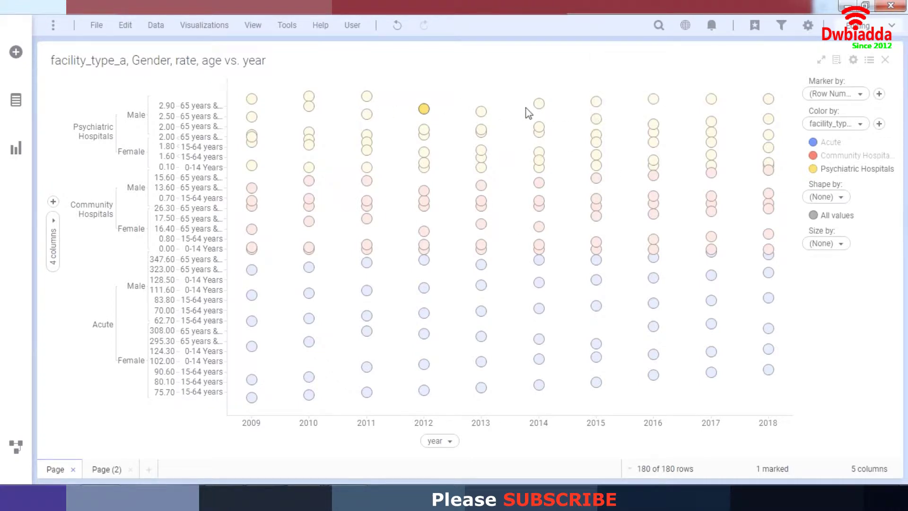
{"action": "left_click", "coordinate": [539, 104]}
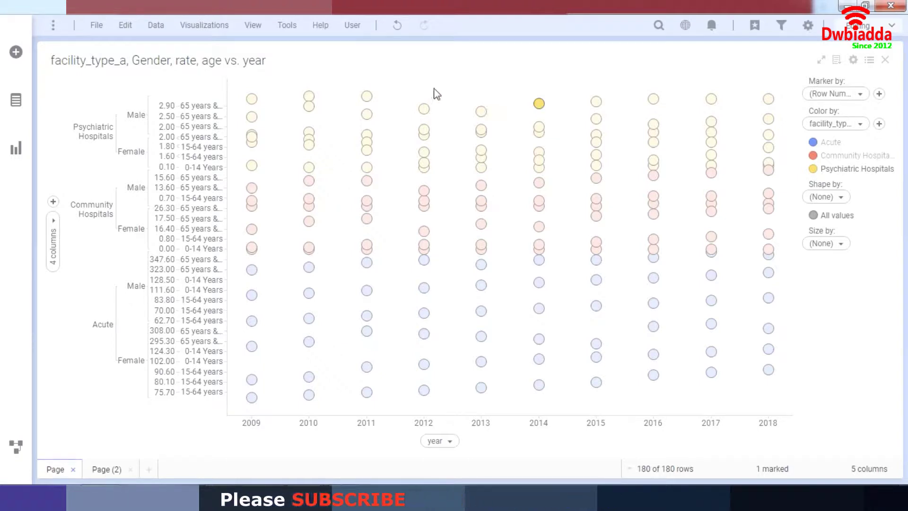
{"action": "left_click", "coordinate": [596, 104], "text": "ctrl"}
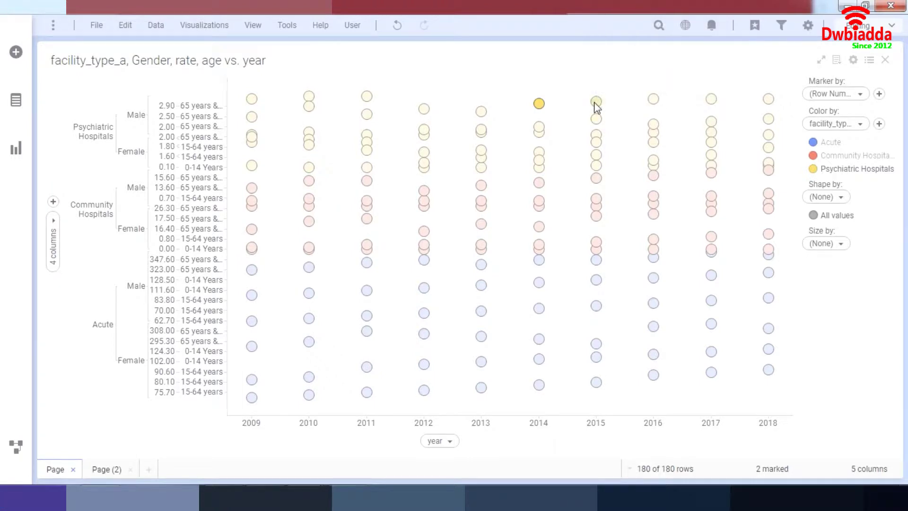
{"action": "left_click", "coordinate": [595, 141], "text": "ctrl"}
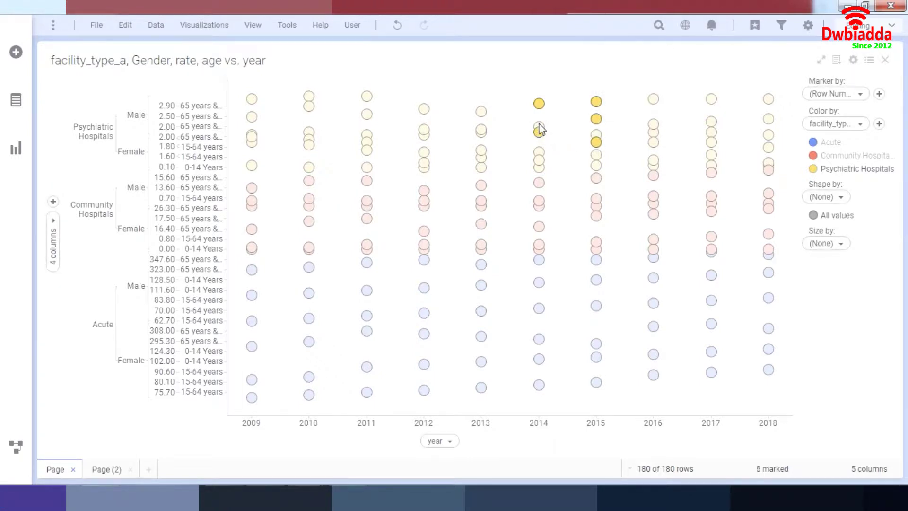
{"action": "left_click", "coordinate": [541, 81]}
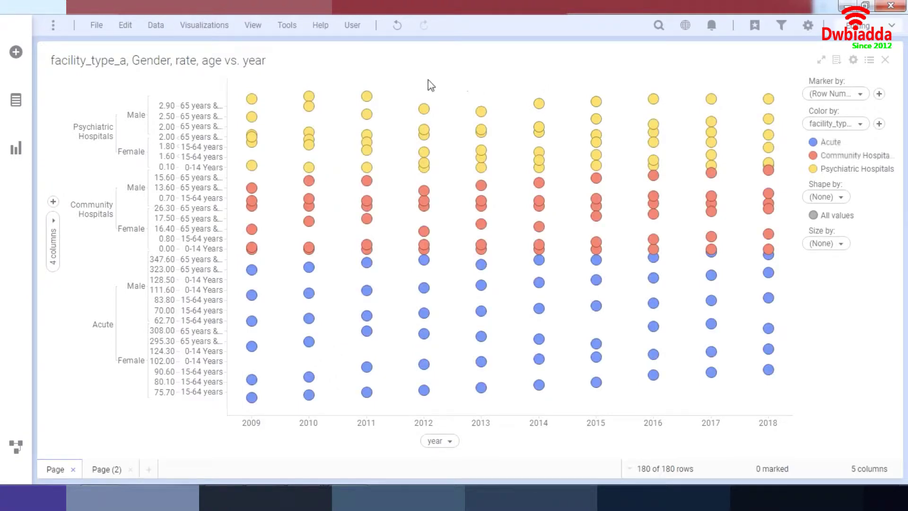
Try marking points in the 2012, 2014 and 2015 columns, clearing the marking after each
{"action": "left_click_drag", "start_coordinate": [403, 78], "coordinate": [478, 162]}
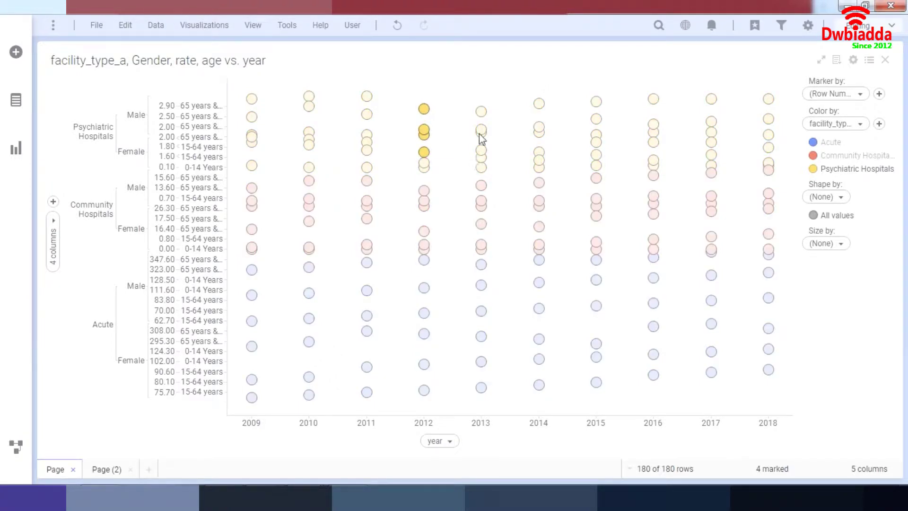
{"action": "left_click", "coordinate": [483, 89]}
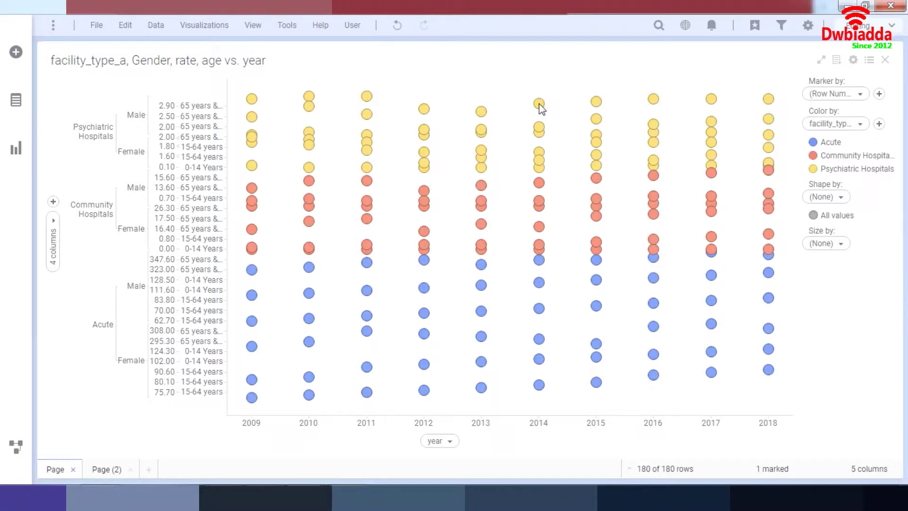
{"action": "left_click", "coordinate": [539, 104]}
{"action": "left_click", "coordinate": [564, 87]}
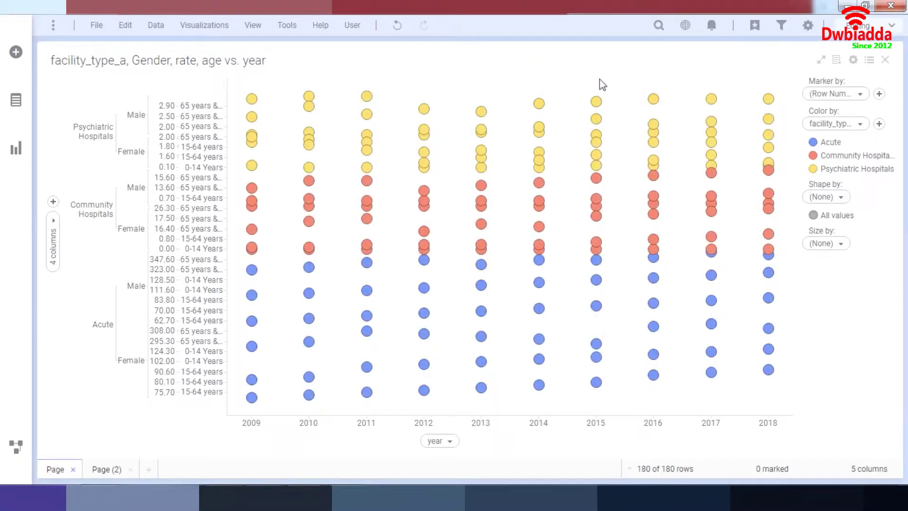
{"action": "mouse_move", "coordinate": [595, 88]}
{"action": "left_mouse_down"}
{"action": "mouse_move", "coordinate": [595, 170]}
{"action": "mouse_move", "coordinate": [608, 165]}
{"action": "mouse_move", "coordinate": [614, 92]}
{"action": "mouse_move", "coordinate": [597, 81]}
{"action": "left_mouse_up"}
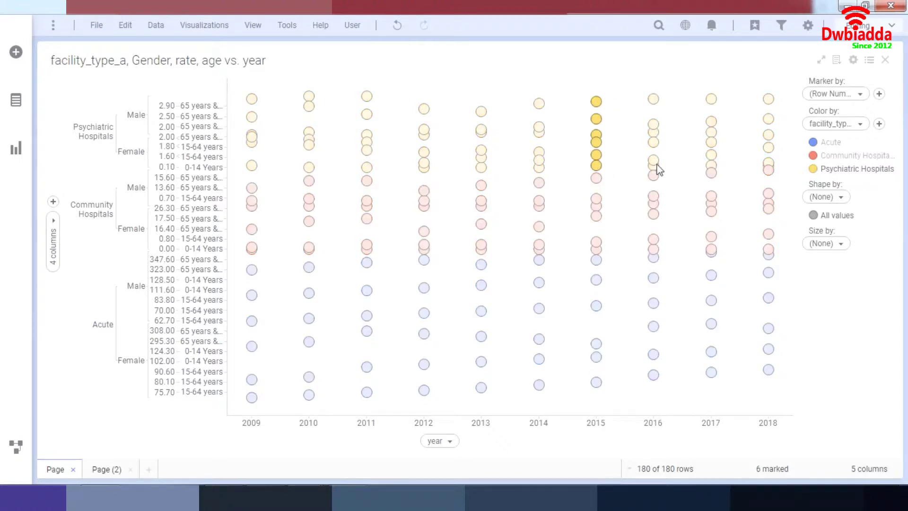
{"action": "left_click", "coordinate": [550, 88]}
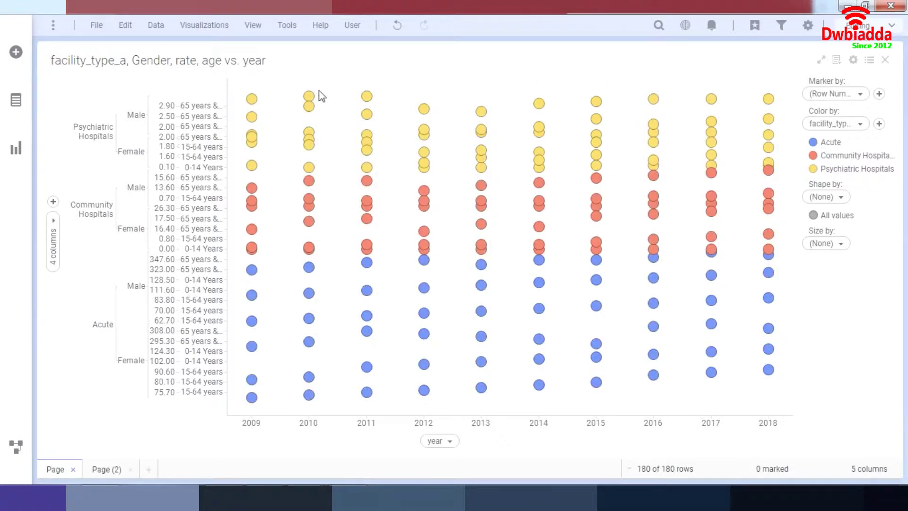
Mark the top 2011 point, then add the 2013 Psychiatric Hospitals and top 2017 points
{"action": "left_click", "coordinate": [367, 97]}
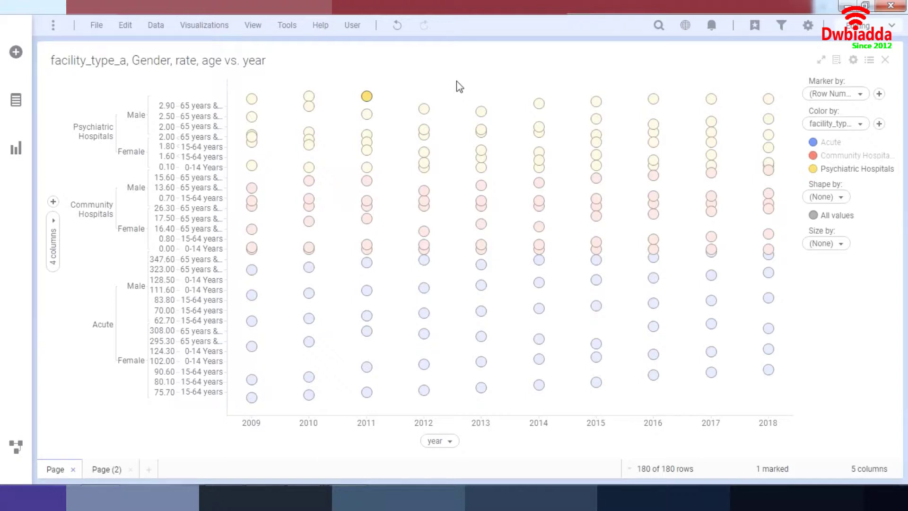
{"action": "left_click_drag", "start_coordinate": [457, 85], "coordinate": [539, 185]}
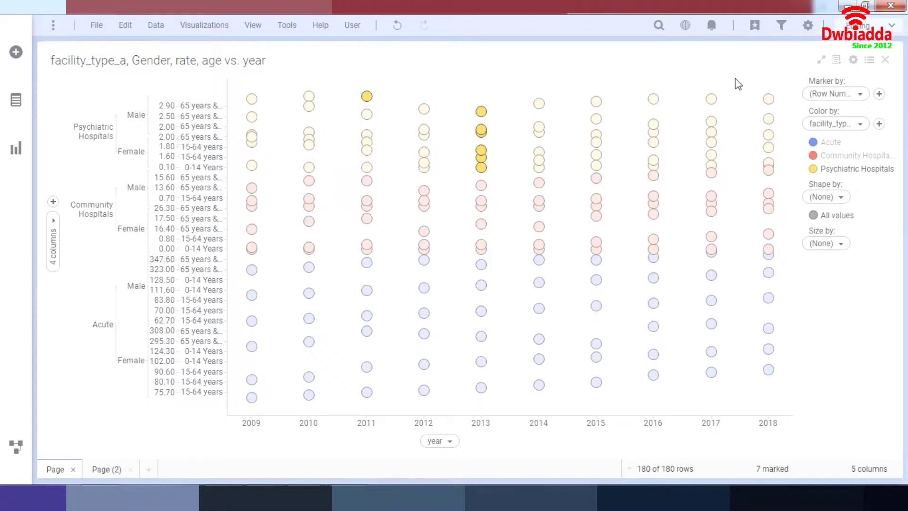
{"action": "mouse_move", "coordinate": [729, 80]}
{"action": "left_mouse_down"}
{"action": "mouse_move", "coordinate": [677, 116]}
{"action": "mouse_move", "coordinate": [723, 146]}
{"action": "mouse_move", "coordinate": [728, 91]}
{"action": "mouse_move", "coordinate": [716, 82]}
{"action": "left_mouse_up"}
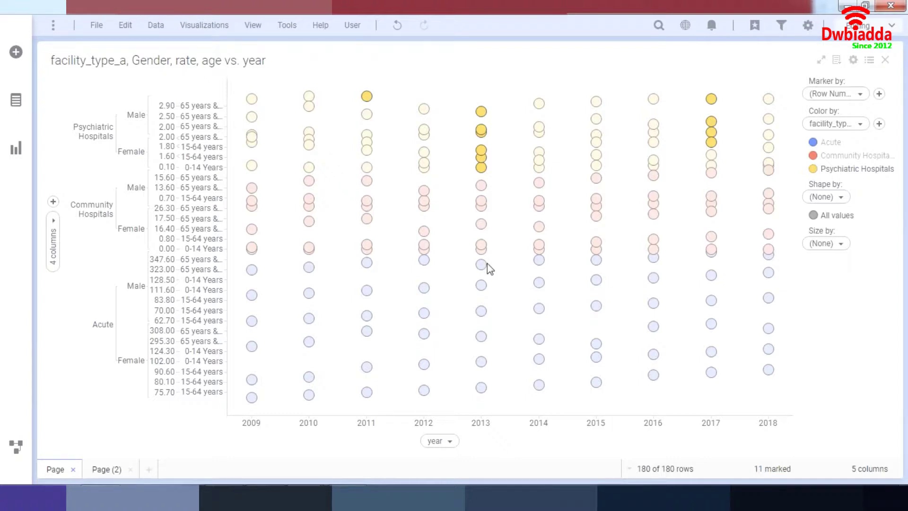
Open Page (2) and clear the marking on its bar, line and heat-map charts
{"action": "left_click", "coordinate": [114, 469]}
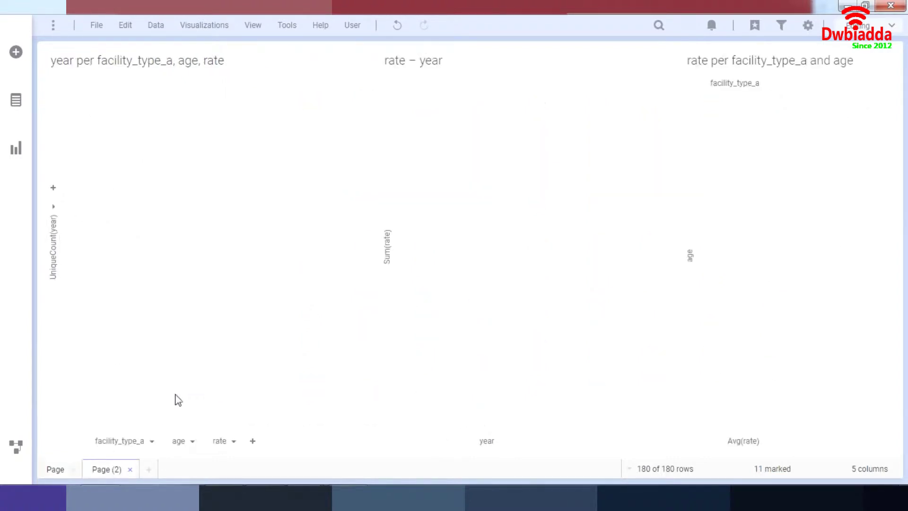
{"action": "left_click", "coordinate": [318, 236]}
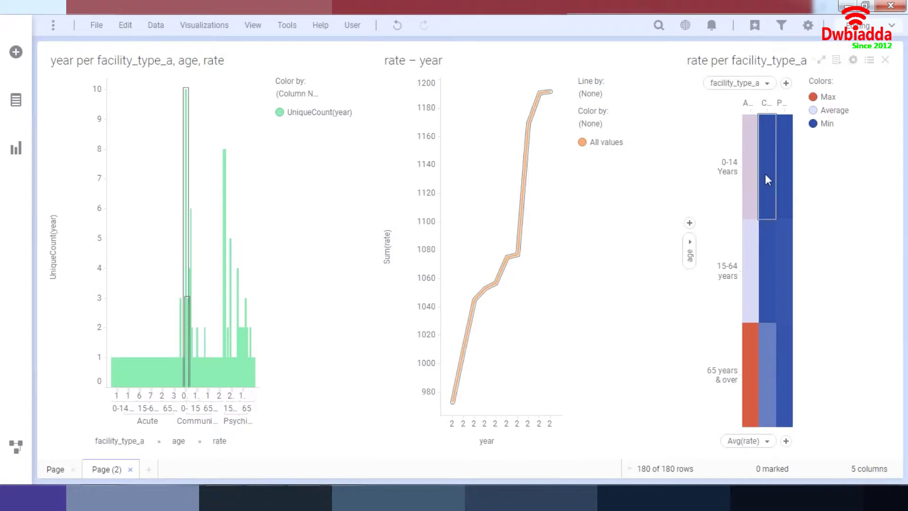
{"action": "mouse_move", "coordinate": [767, 179]}
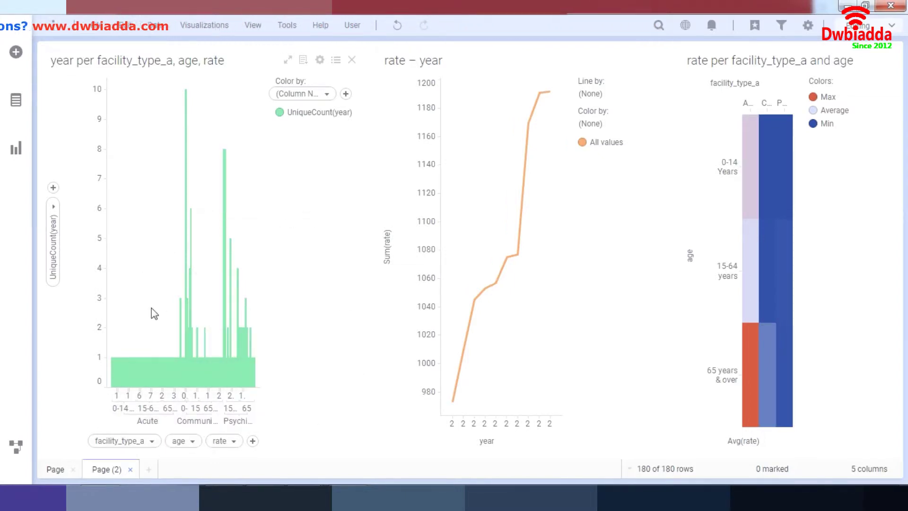
Mark the short bars, invert the marked rows, then clear marking so 0 of 180 rows are marked
{"action": "left_click_drag", "start_coordinate": [142, 302], "coordinate": [298, 347]}
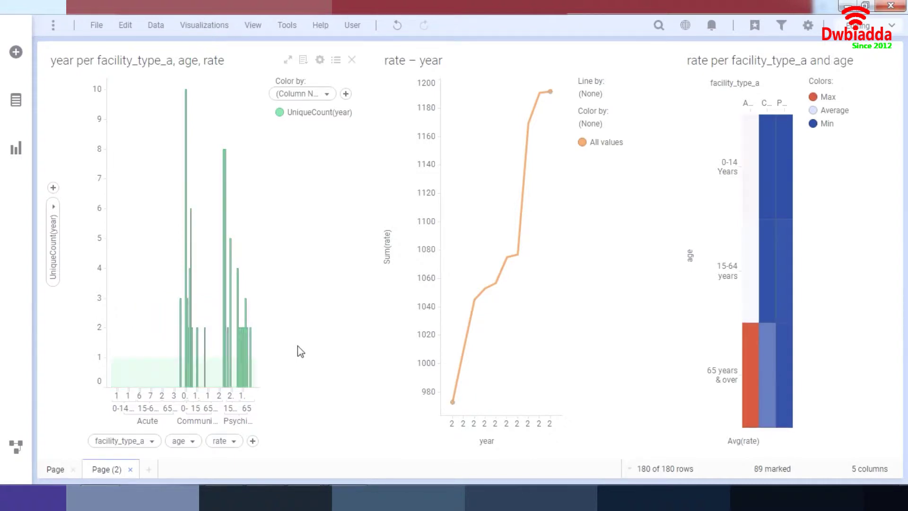
{"action": "right_click", "coordinate": [235, 333]}
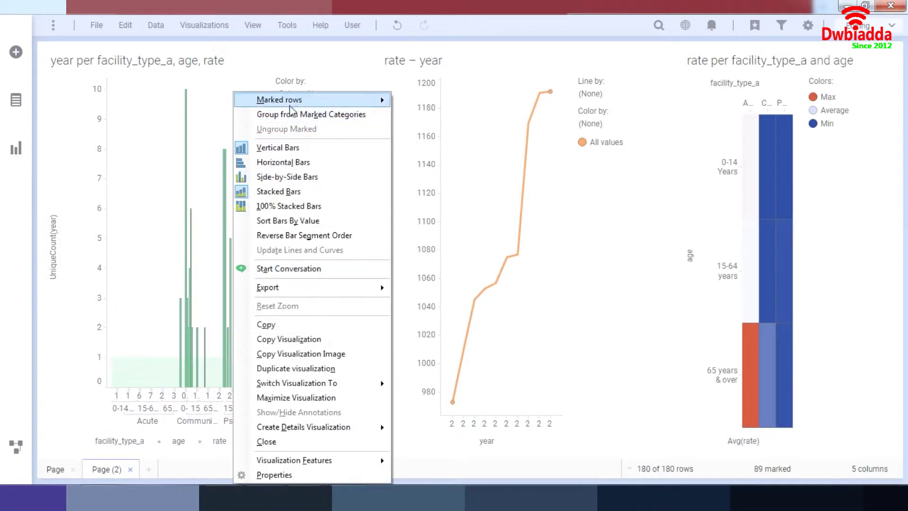
{"action": "mouse_move", "coordinate": [376, 105]}
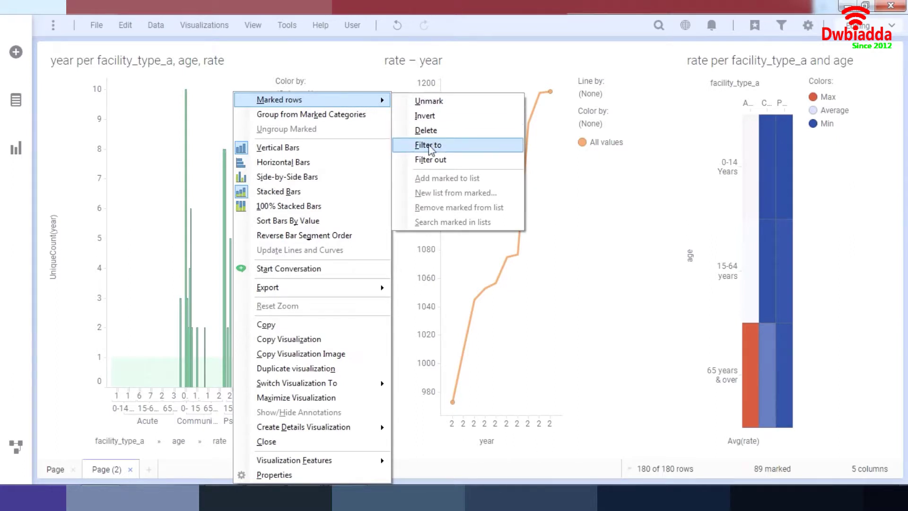
{"action": "left_click", "coordinate": [424, 119]}
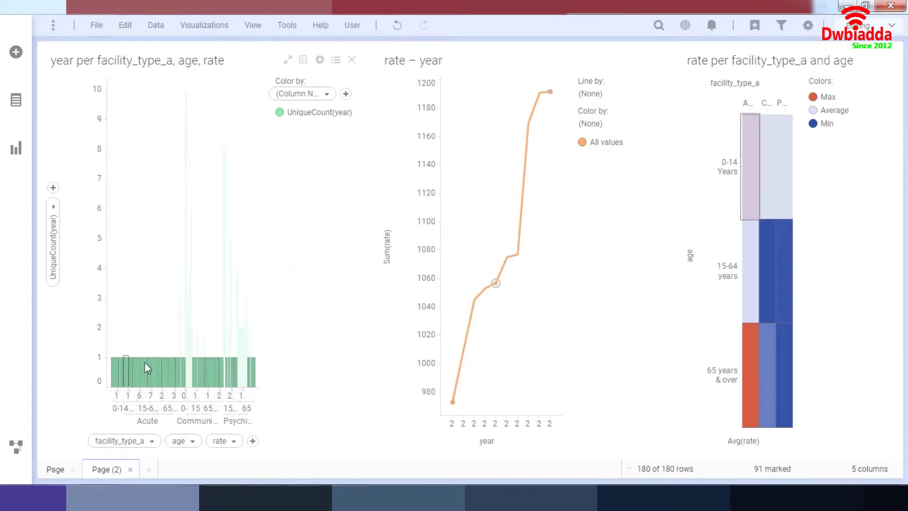
{"action": "left_click", "coordinate": [319, 284]}
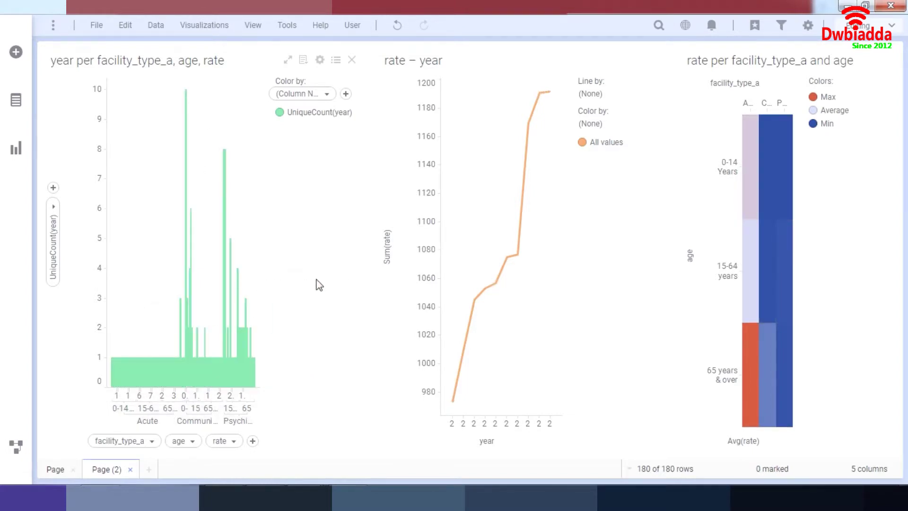
Mark a block of bars, filter all charts to those marked rows, then clear the marking
{"action": "left_click_drag", "start_coordinate": [149, 259], "coordinate": [277, 351]}
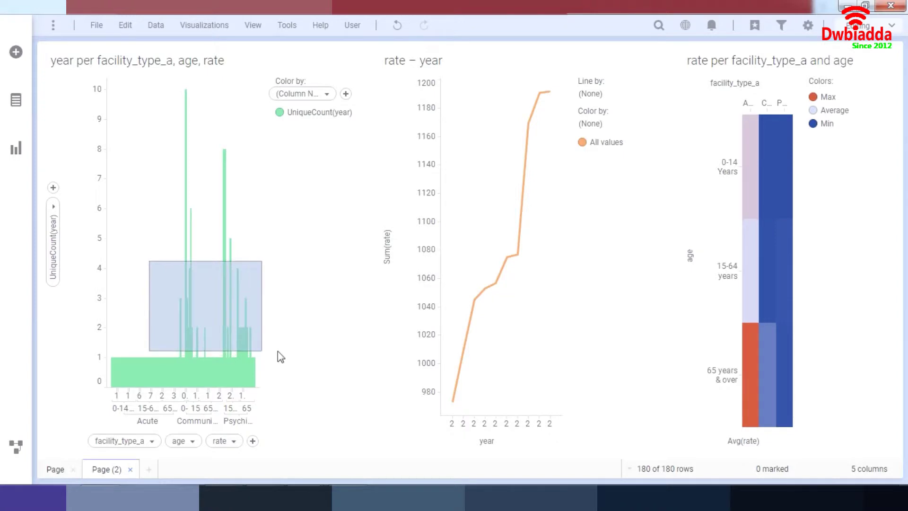
{"action": "right_click", "coordinate": [225, 322]}
{"action": "mouse_move", "coordinate": [308, 100]}
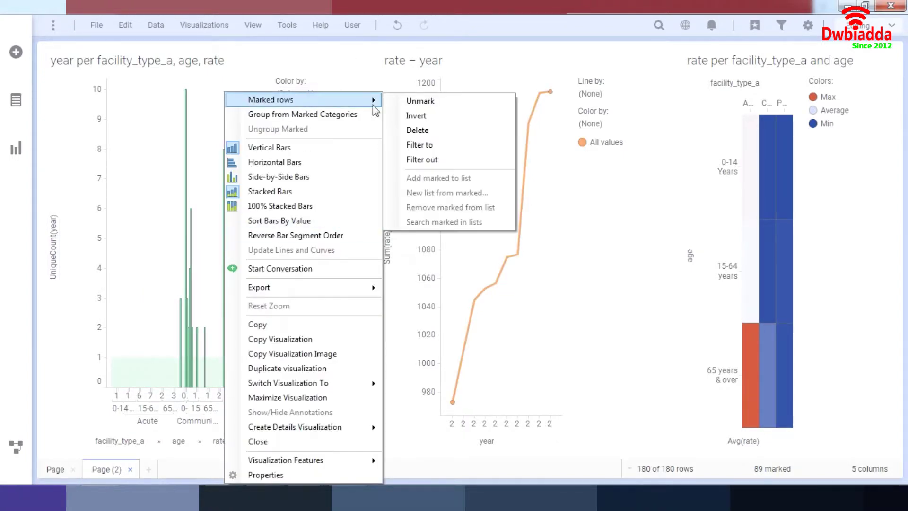
{"action": "left_click", "coordinate": [427, 147]}
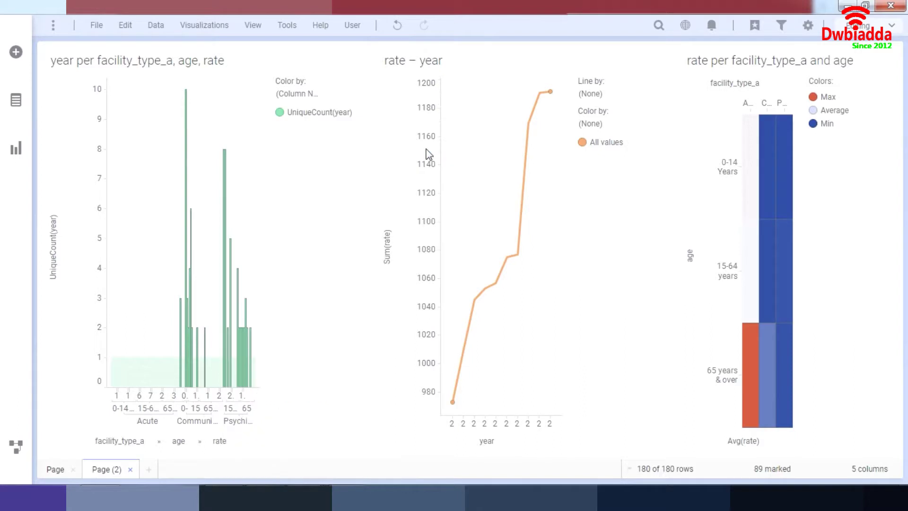
{"action": "left_click", "coordinate": [293, 217]}
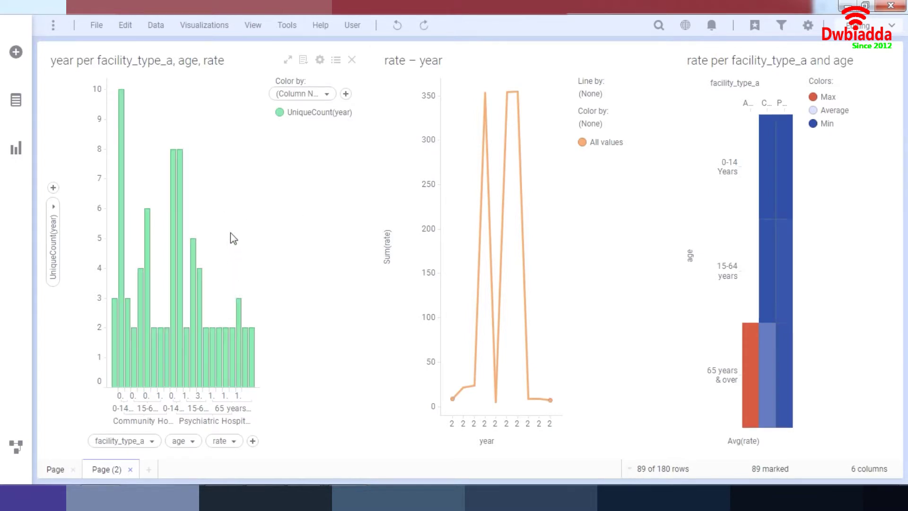
Restore all 180 rows, filter out a marked block of bars, undo that, and clear marking
{"action": "key", "text": "ctrl+y"}
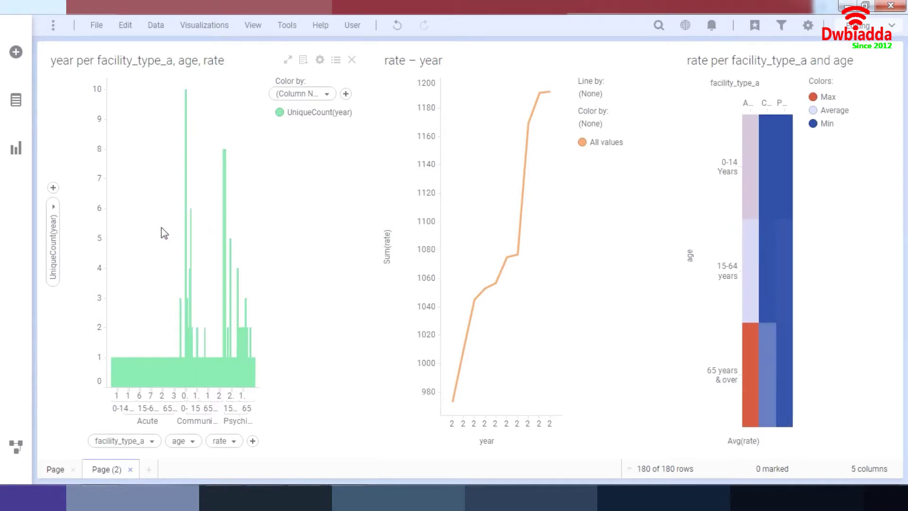
{"action": "left_click_drag", "start_coordinate": [144, 268], "coordinate": [267, 351]}
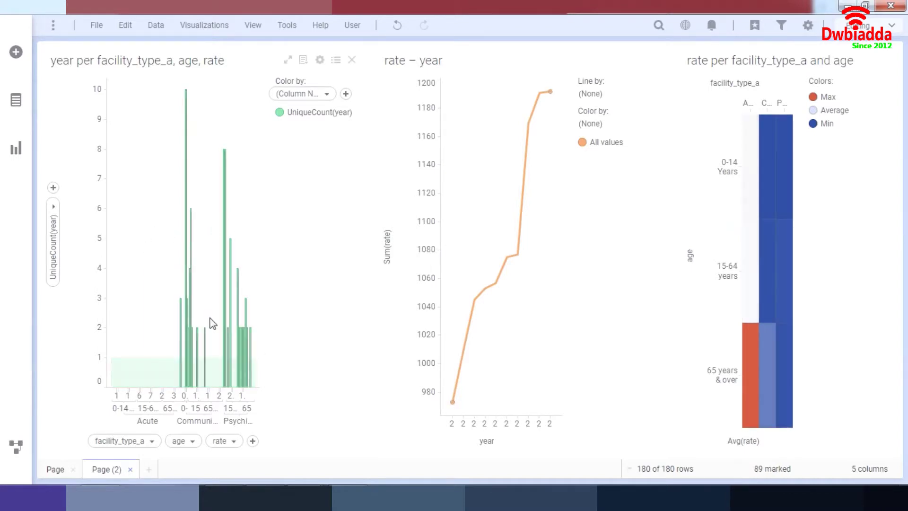
{"action": "right_click", "coordinate": [212, 324]}
{"action": "mouse_move", "coordinate": [325, 97]}
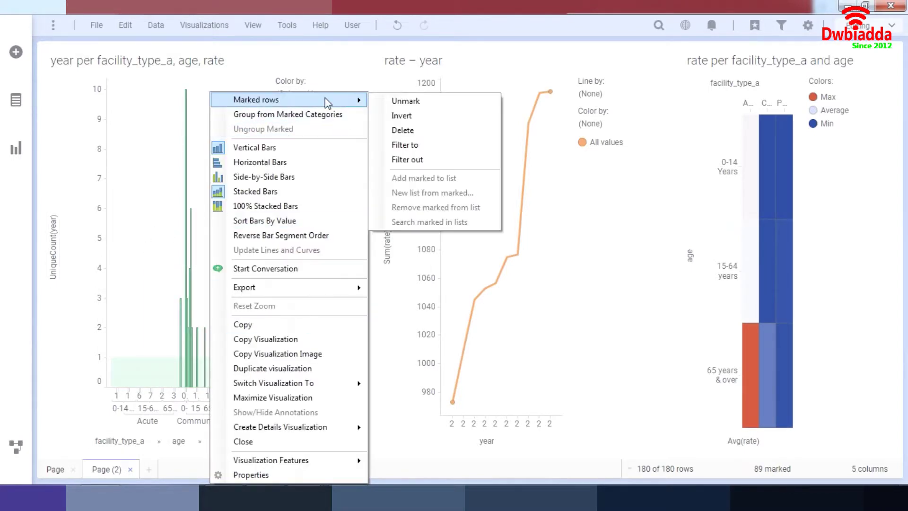
{"action": "left_click", "coordinate": [404, 159]}
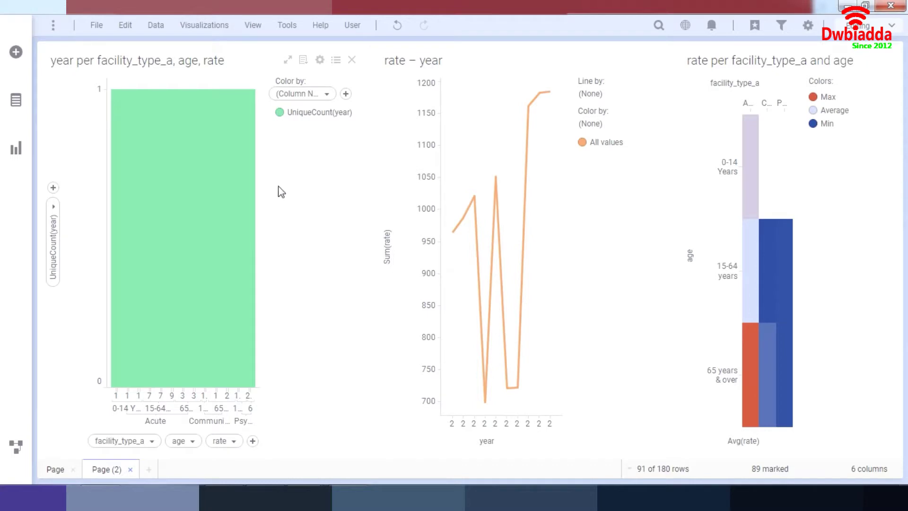
{"action": "key", "text": "ctrl+z"}
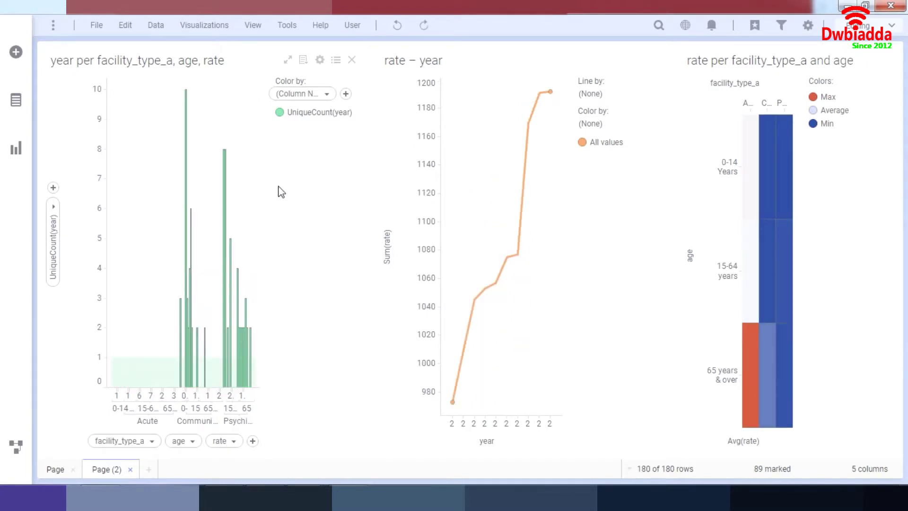
{"action": "left_click", "coordinate": [280, 192]}
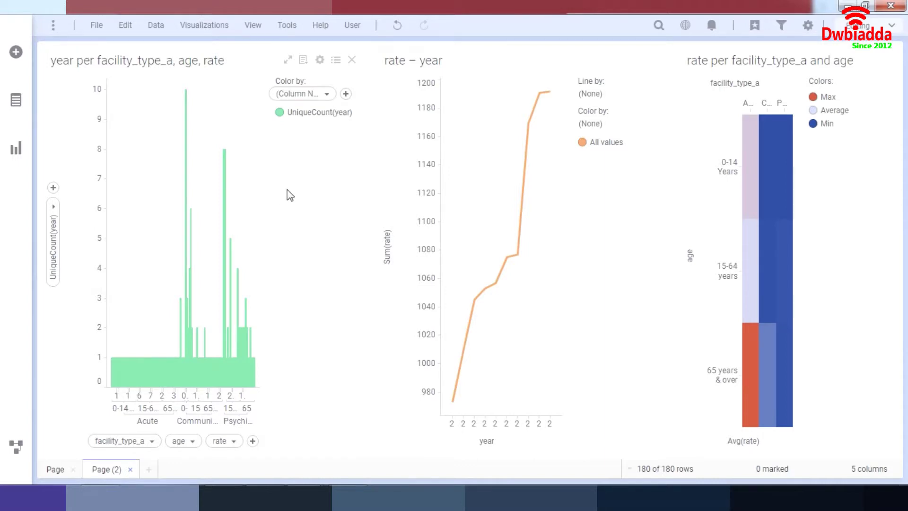
Mark the tall bar of height 8, then unmark a marked block, and re-mark 89 of 180 rows
{"action": "left_click", "coordinate": [225, 228]}
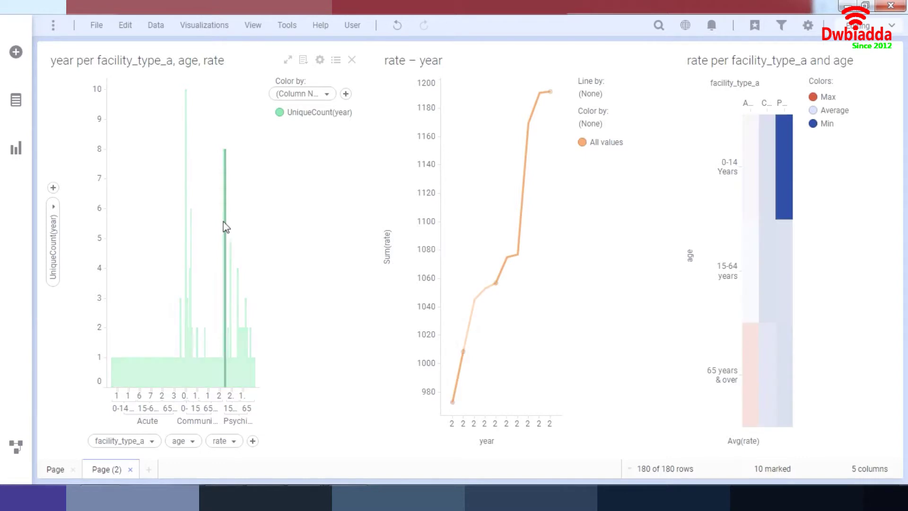
{"action": "left_click", "coordinate": [299, 186]}
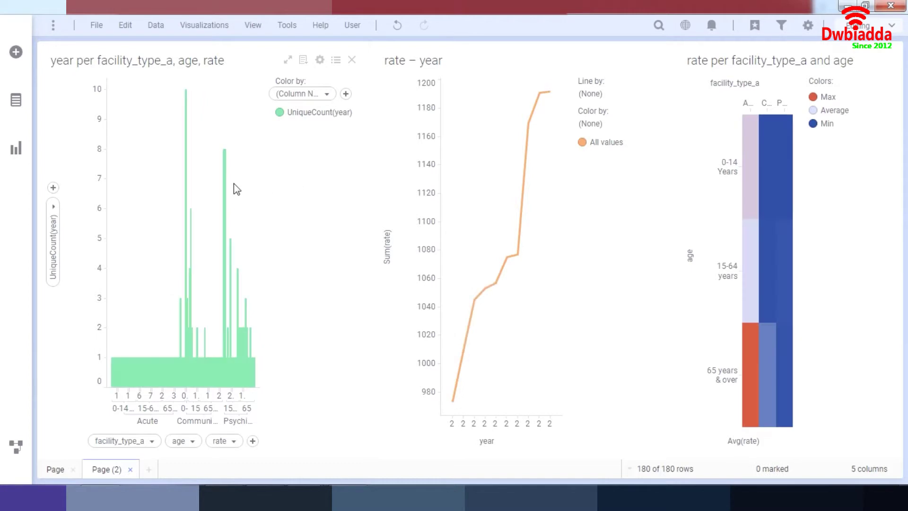
{"action": "left_click_drag", "start_coordinate": [140, 188], "coordinate": [275, 357]}
{"action": "right_click", "coordinate": [250, 336]}
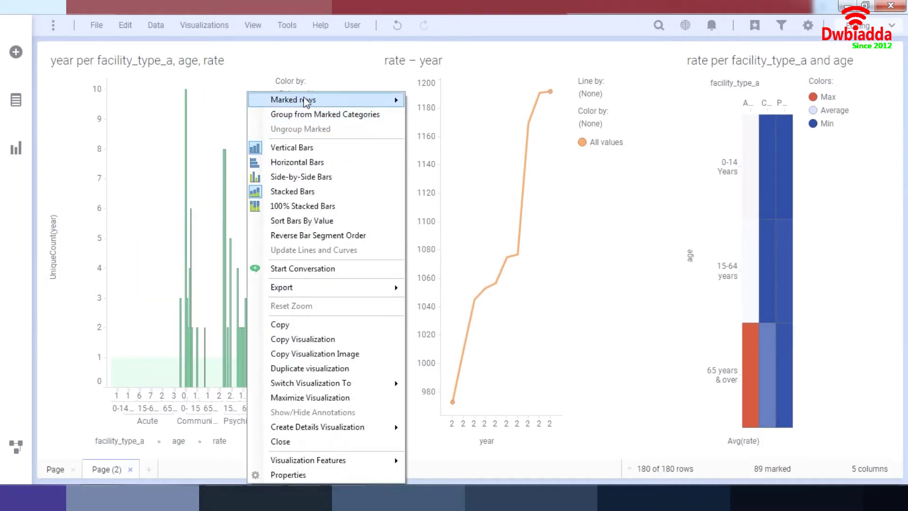
{"action": "mouse_move", "coordinate": [331, 100]}
{"action": "left_click", "coordinate": [435, 101]}
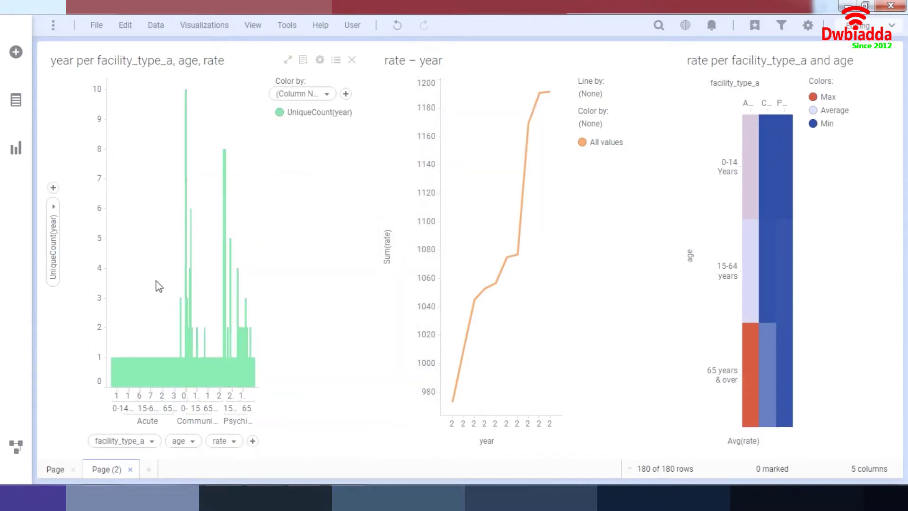
{"action": "left_click_drag", "start_coordinate": [156, 281], "coordinate": [273, 351]}
{"action": "right_click", "coordinate": [243, 336]}
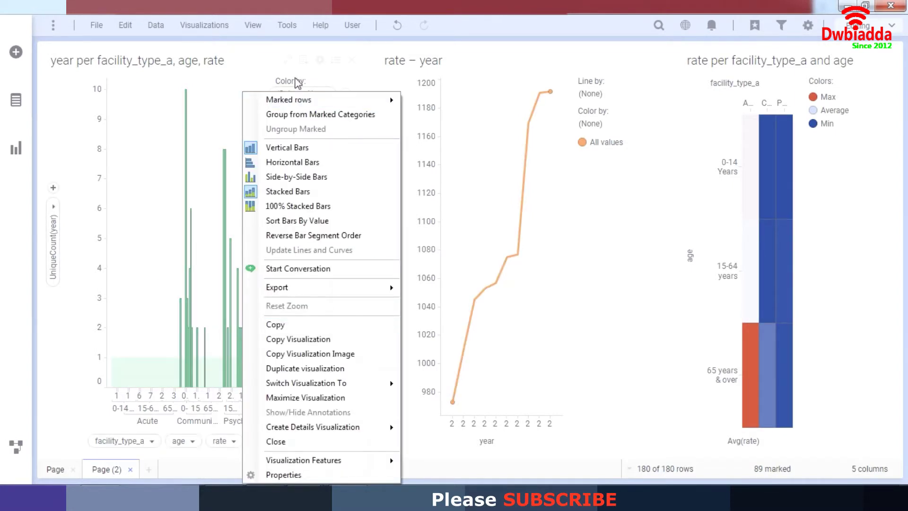
Start Marked rows > Delete, then cancel the Delete Marked Rows dialog, keeping all 180 rows
{"action": "mouse_move", "coordinate": [305, 101]}
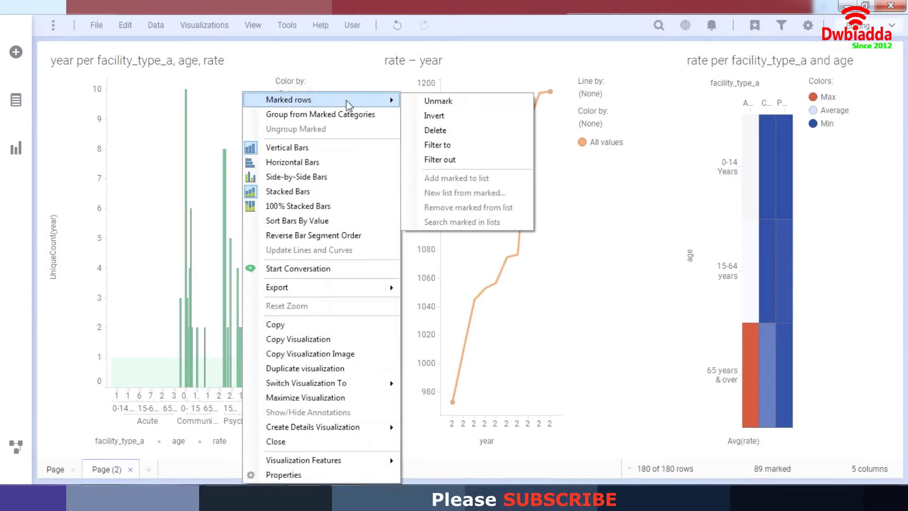
{"action": "left_click", "coordinate": [431, 131]}
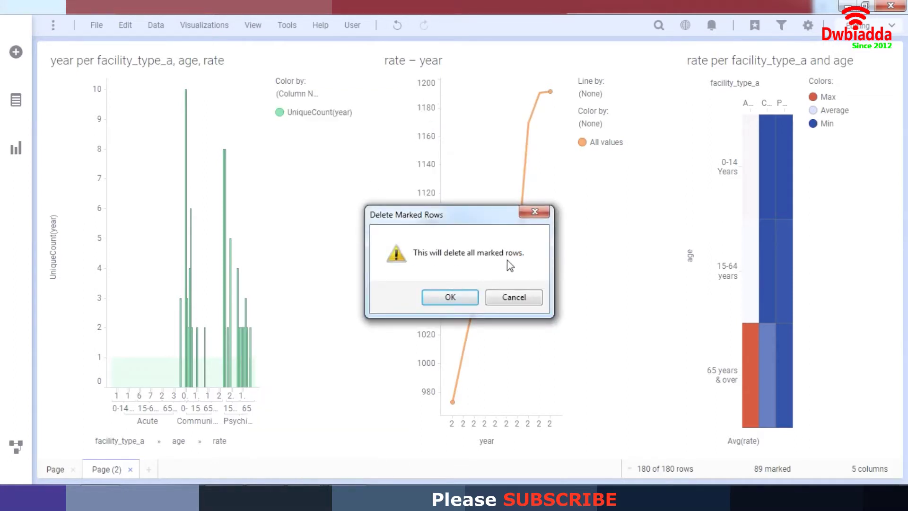
{"action": "left_click", "coordinate": [533, 213]}
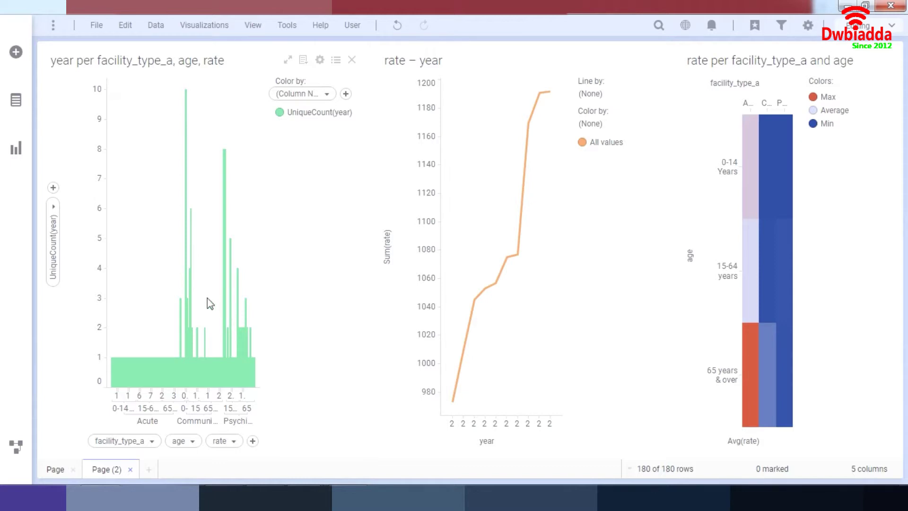
Mark the central bars, look through the File and Edit menus, then clear marking to 0 rows
{"action": "left_click_drag", "start_coordinate": [160, 245], "coordinate": [296, 349]}
{"action": "left_click", "coordinate": [97, 26]}
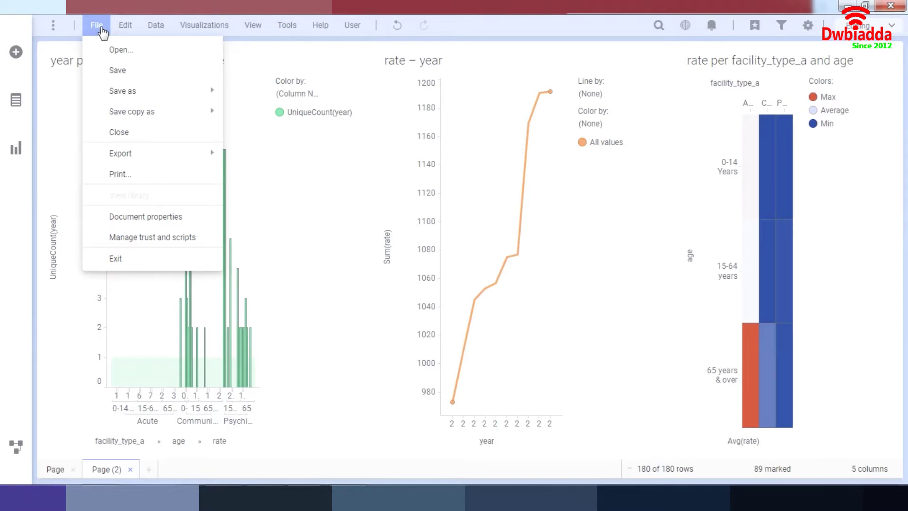
{"action": "left_click", "coordinate": [126, 27]}
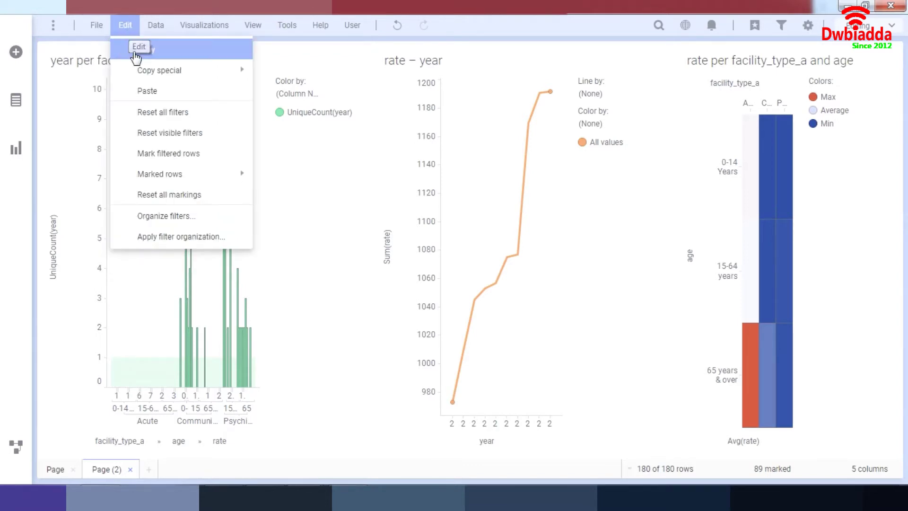
{"action": "mouse_move", "coordinate": [179, 178]}
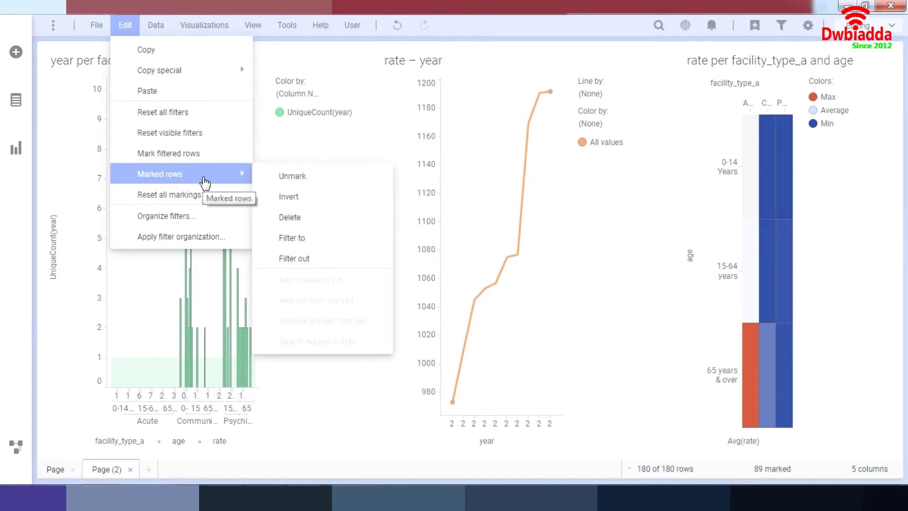
{"action": "mouse_move", "coordinate": [156, 26]}
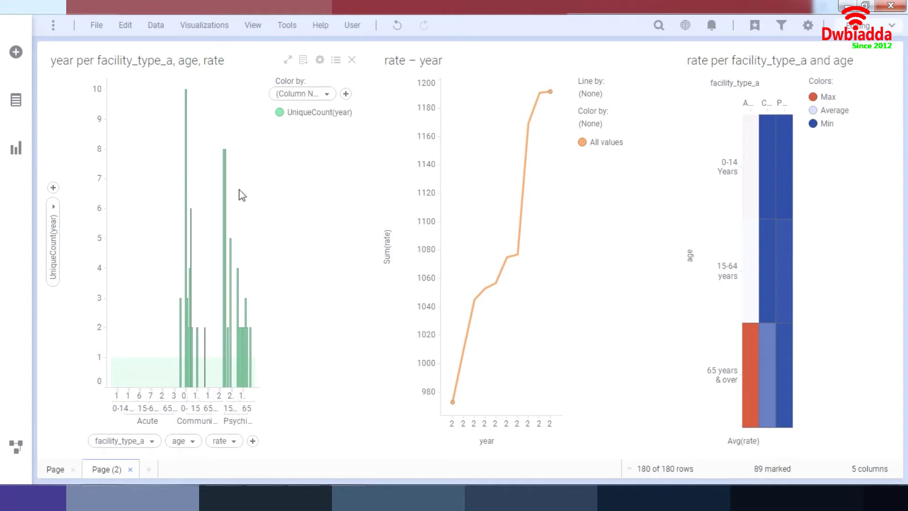
{"action": "left_click", "coordinate": [272, 216]}
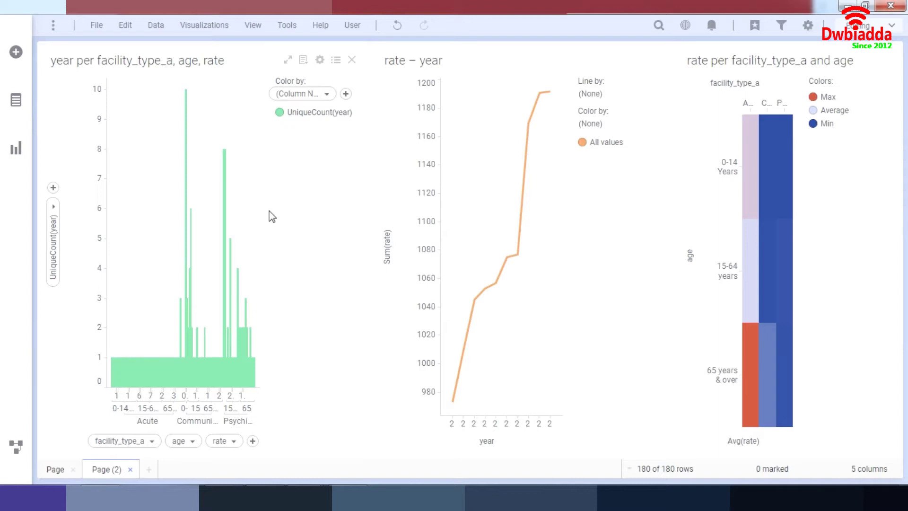
Switch to the scatter-plot page and back, then mark the taller bars so 89 of 180 rows are marked
{"action": "left_click", "coordinate": [54, 469]}
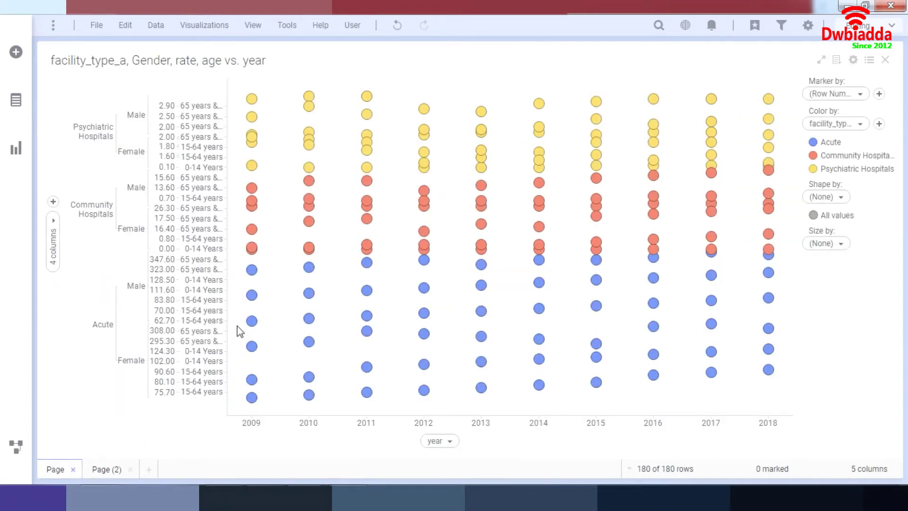
{"action": "left_click", "coordinate": [99, 471]}
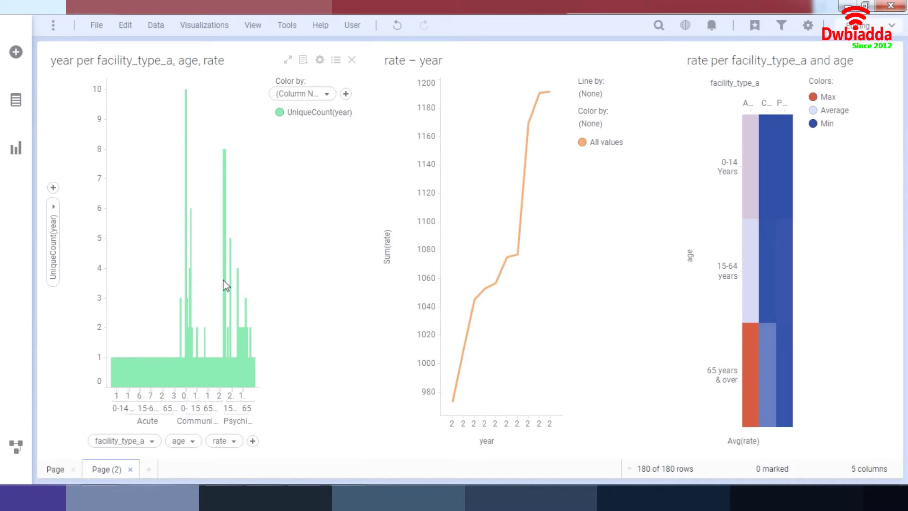
{"action": "left_click_drag", "start_coordinate": [162, 244], "coordinate": [274, 343]}
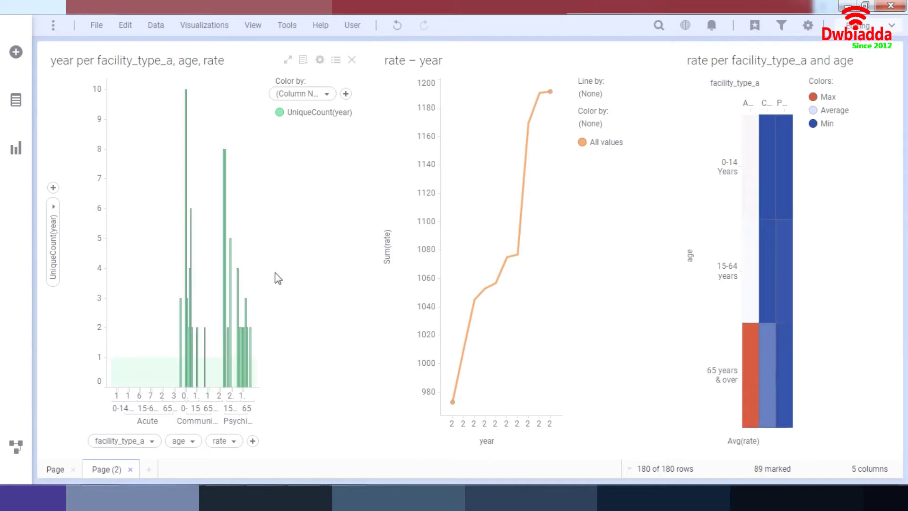
{"action": "right_click", "coordinate": [205, 258]}
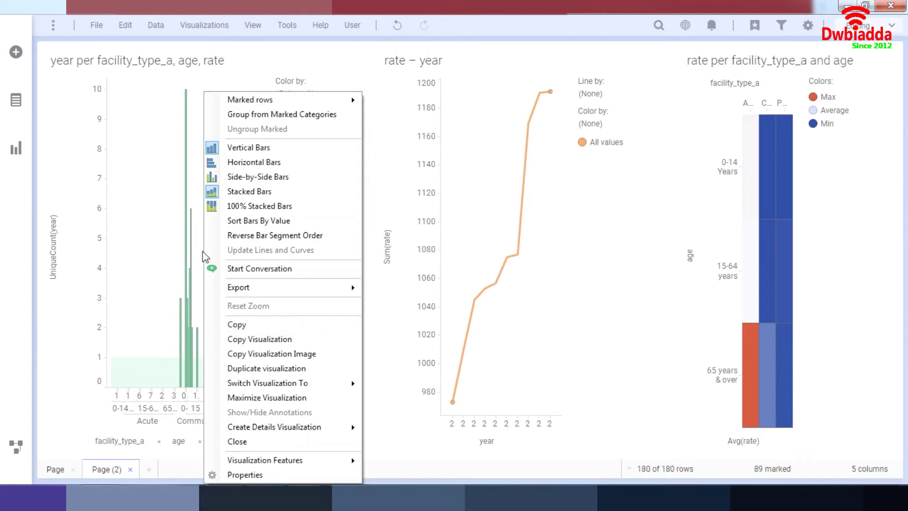
Check 'Use separate color for marked items' in the bar chart's Appearance settings, then mark the Acute and Community Hospitals bars to test it
{"action": "left_click", "coordinate": [172, 239]}
{"action": "right_click", "coordinate": [172, 239]}
{"action": "left_click", "coordinate": [256, 76]}
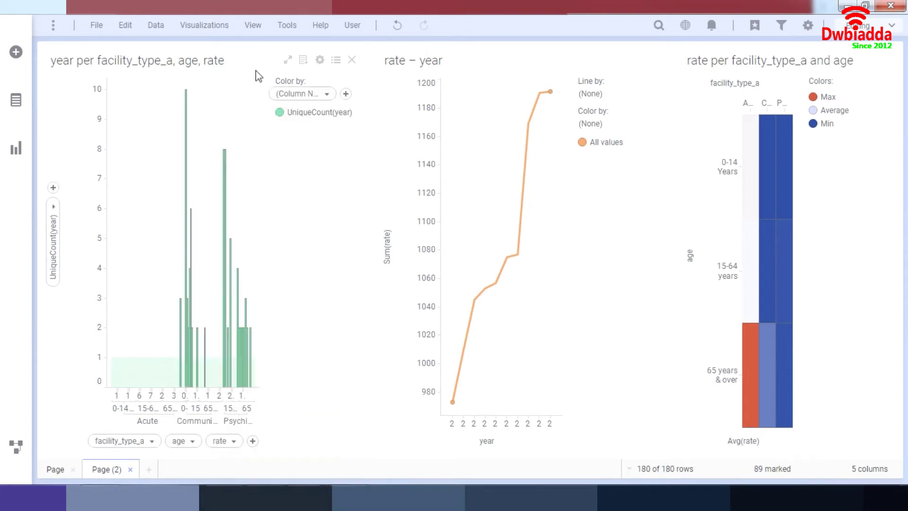
{"action": "left_click", "coordinate": [320, 60]}
{"action": "left_click", "coordinate": [306, 148]}
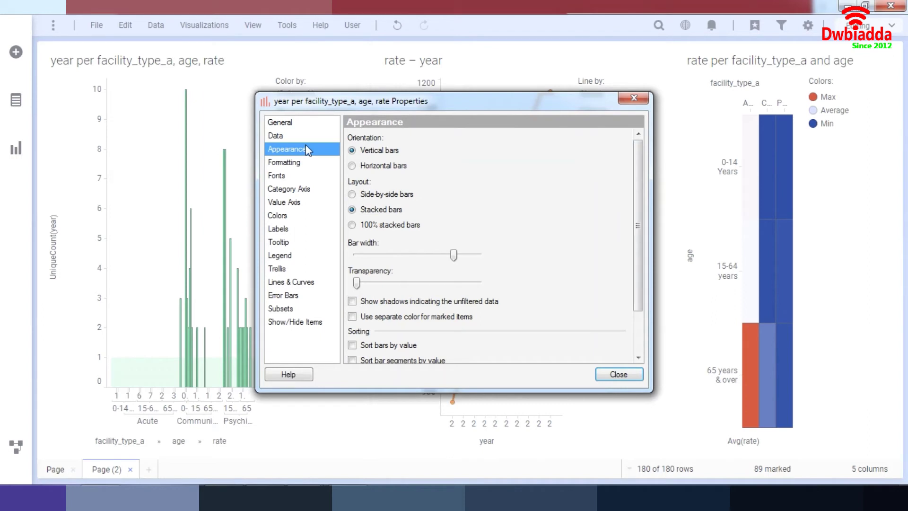
{"action": "scroll", "coordinate": [531, 239], "scroll_direction": "down", "scroll_amount": 1}
{"action": "scroll", "coordinate": [531, 239], "scroll_direction": "up", "scroll_amount": 1}
{"action": "left_click", "coordinate": [352, 316]}
{"action": "left_click", "coordinate": [619, 374]}
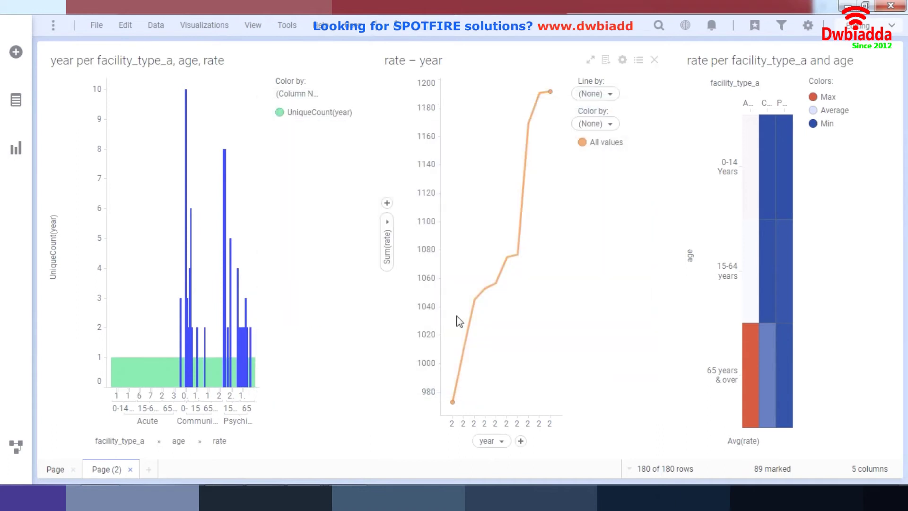
{"action": "left_click", "coordinate": [238, 263]}
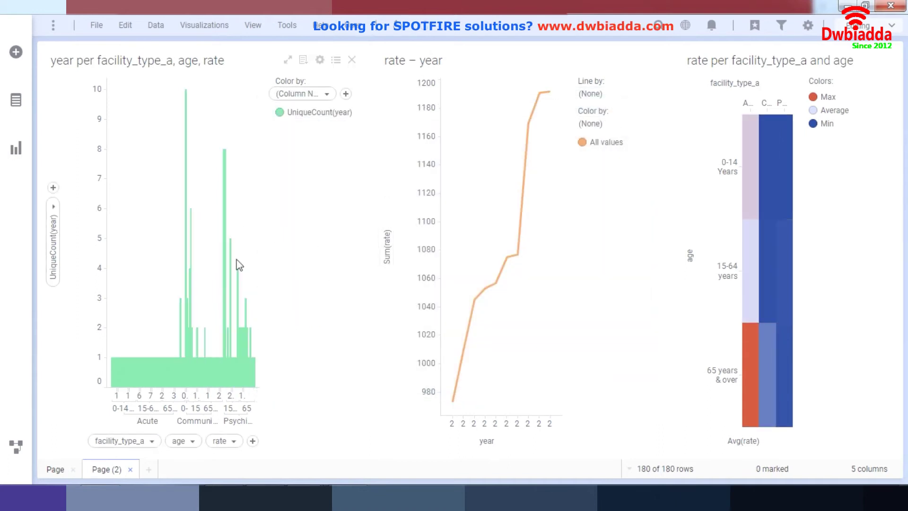
{"action": "left_click_drag", "start_coordinate": [136, 314], "coordinate": [225, 386]}
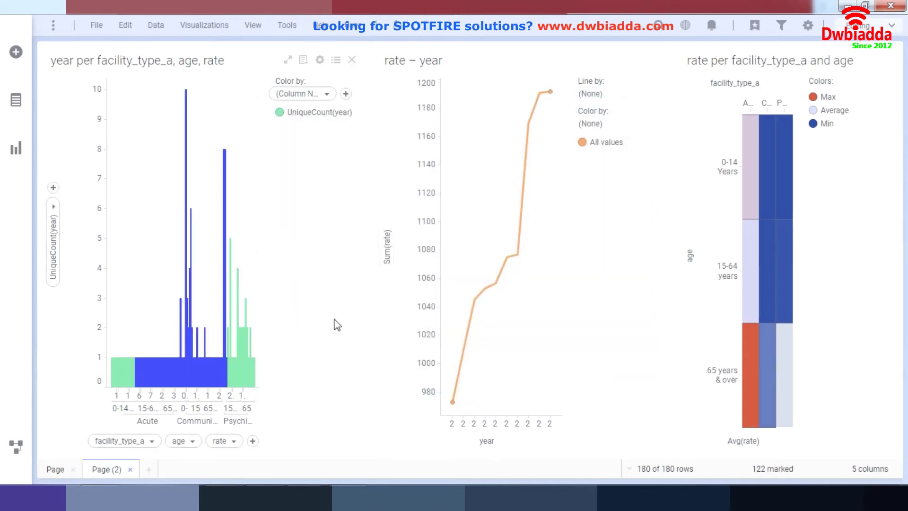
Confirm the line chart's Appearance uses a separate marked-item colour, then mark four tall bars to test
{"action": "left_click", "coordinate": [273, 187]}
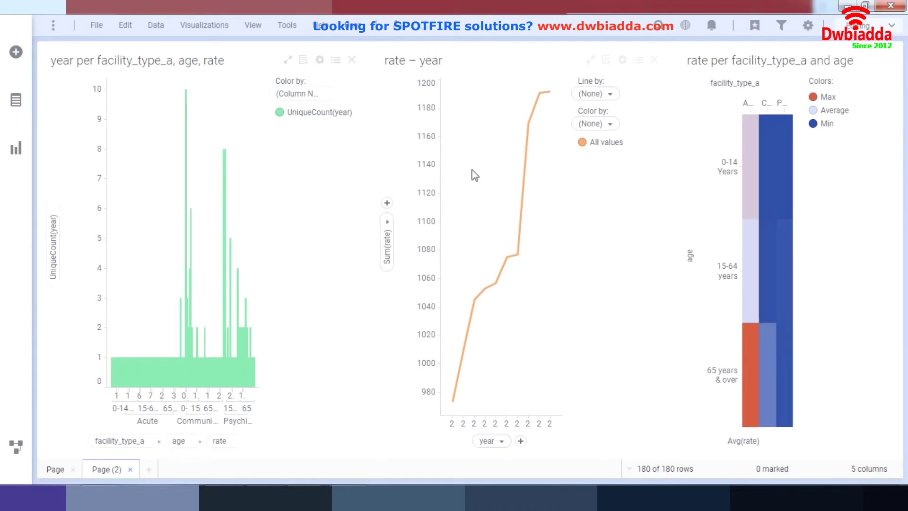
{"action": "left_click", "coordinate": [623, 59]}
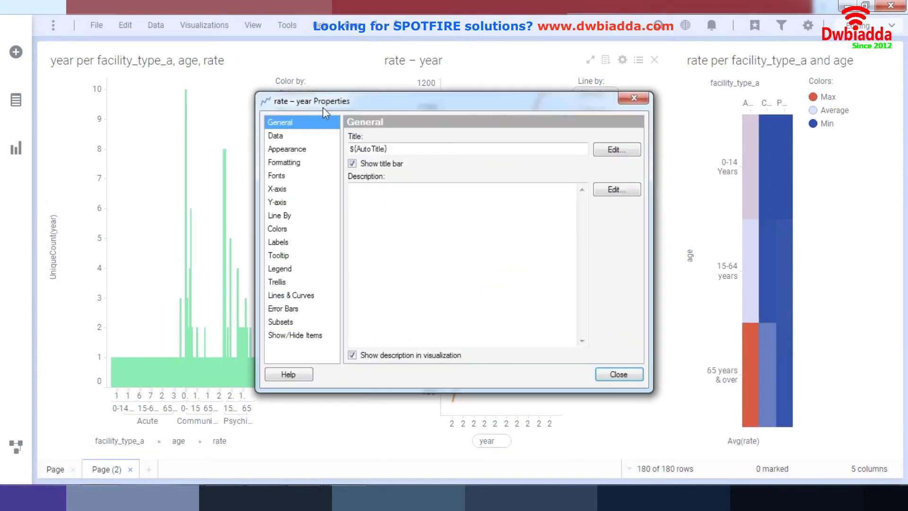
{"action": "left_click", "coordinate": [278, 149]}
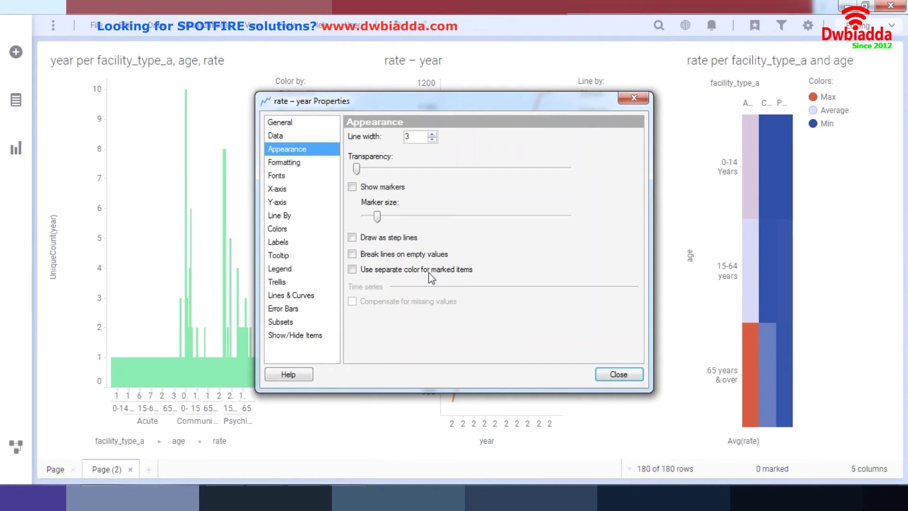
{"action": "left_click", "coordinate": [613, 374]}
{"action": "left_click_drag", "start_coordinate": [158, 183], "coordinate": [239, 270]}
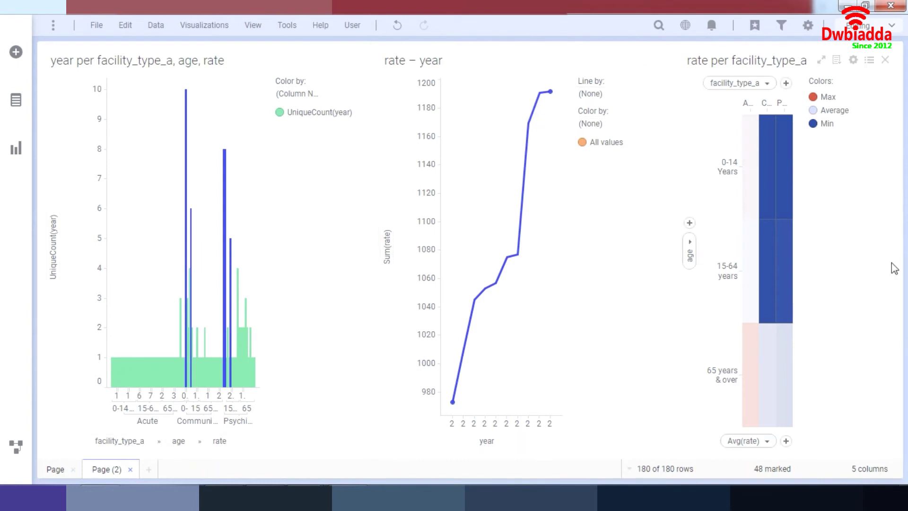
Check 'Use separate color for marked items' in the heat map's Appearance settings
{"action": "left_click", "coordinate": [853, 60]}
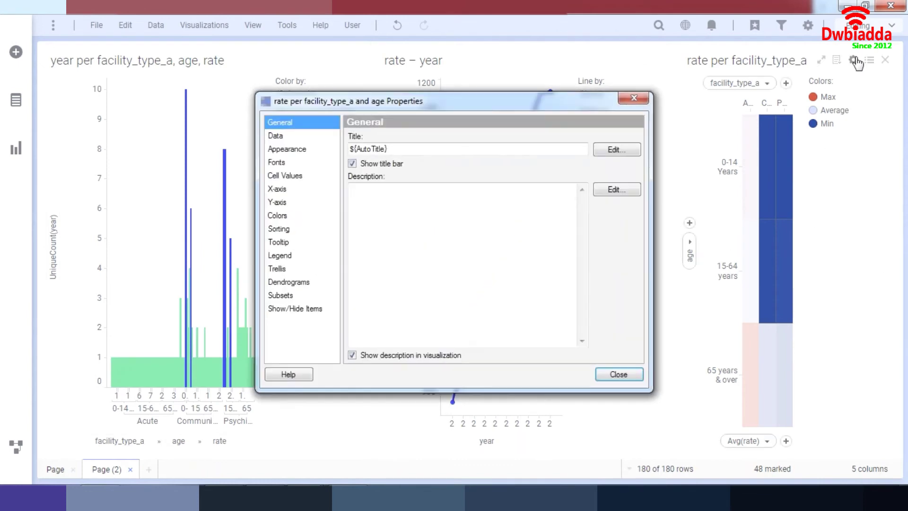
{"action": "left_click", "coordinate": [292, 150]}
{"action": "left_click", "coordinate": [350, 136]}
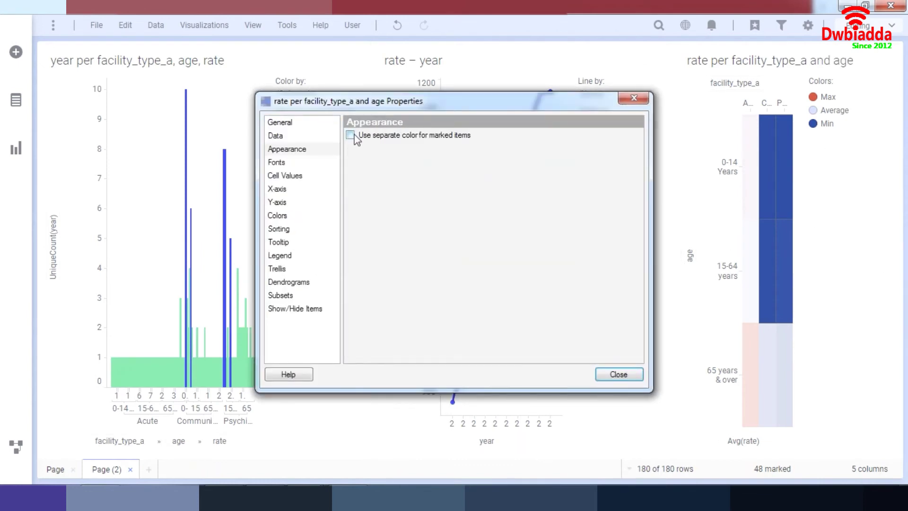
{"action": "left_click", "coordinate": [640, 378]}
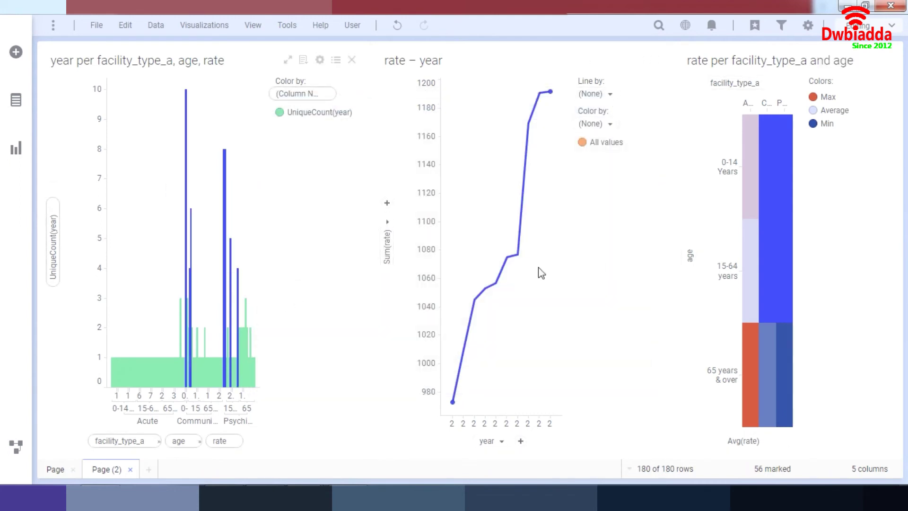
Clear the marking and mark two points on the rate – year line, 36 rows
{"action": "left_click", "coordinate": [614, 263]}
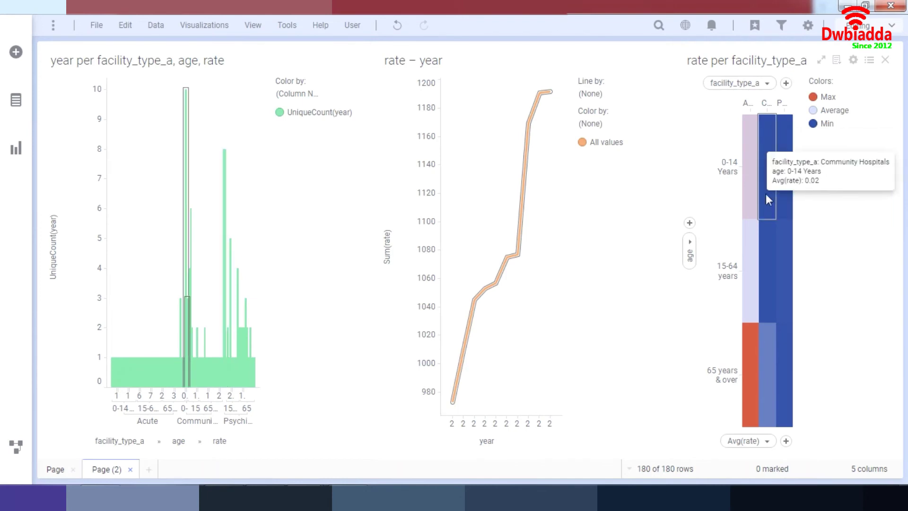
{"action": "mouse_move", "coordinate": [751, 214]}
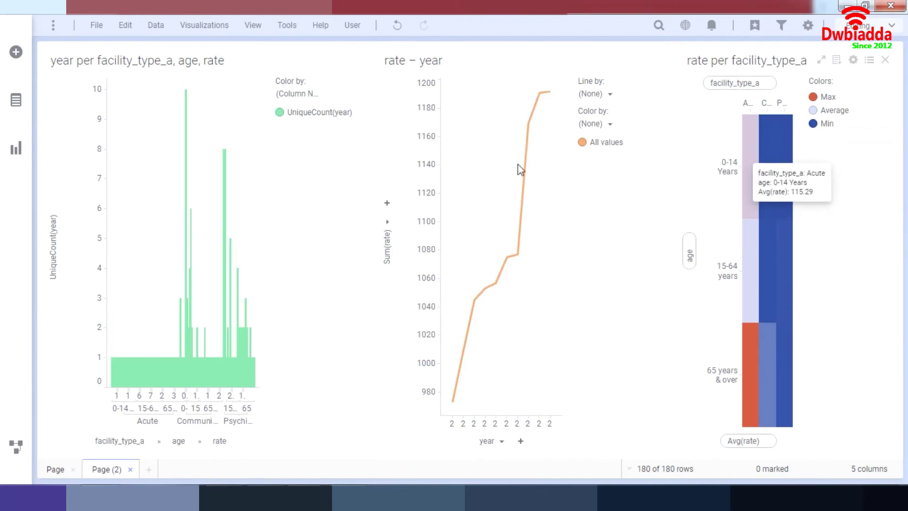
{"action": "left_click_drag", "start_coordinate": [516, 164], "coordinate": [575, 274]}
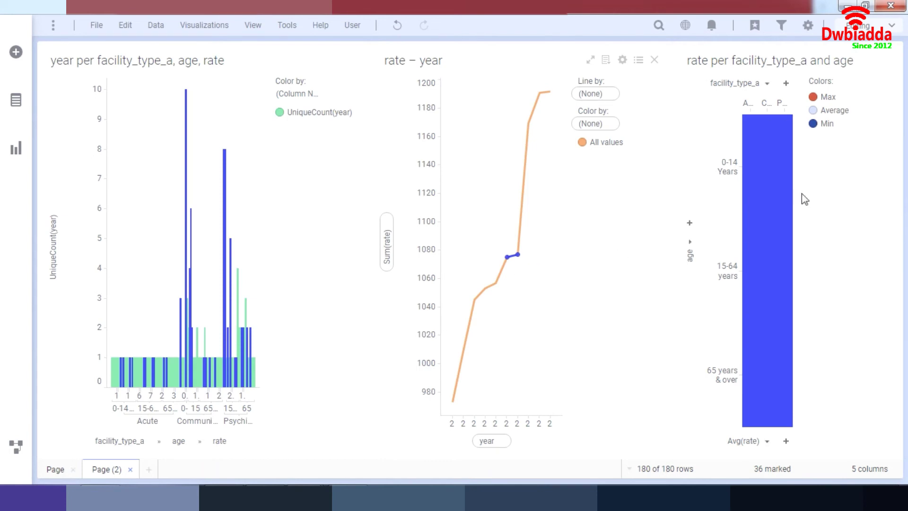